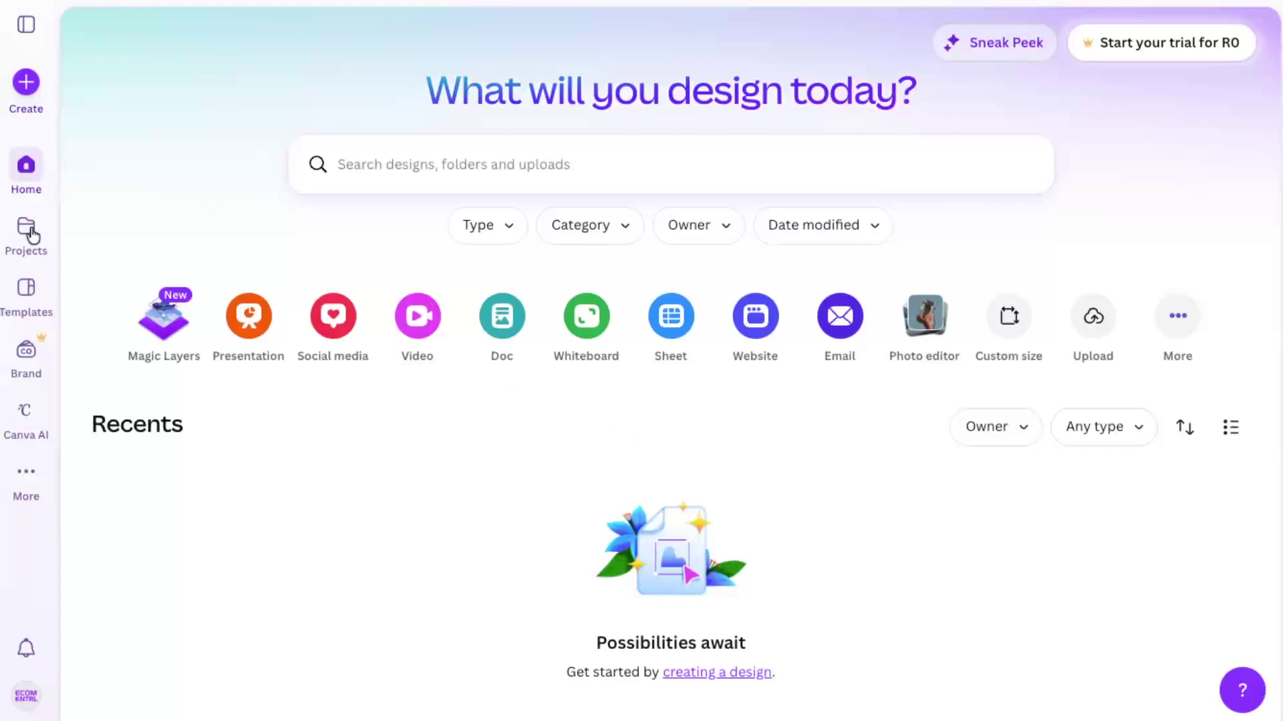
Search the templates for "instagram post" and create a blank Instagram Post (4:5) design.
left_click(30, 287)
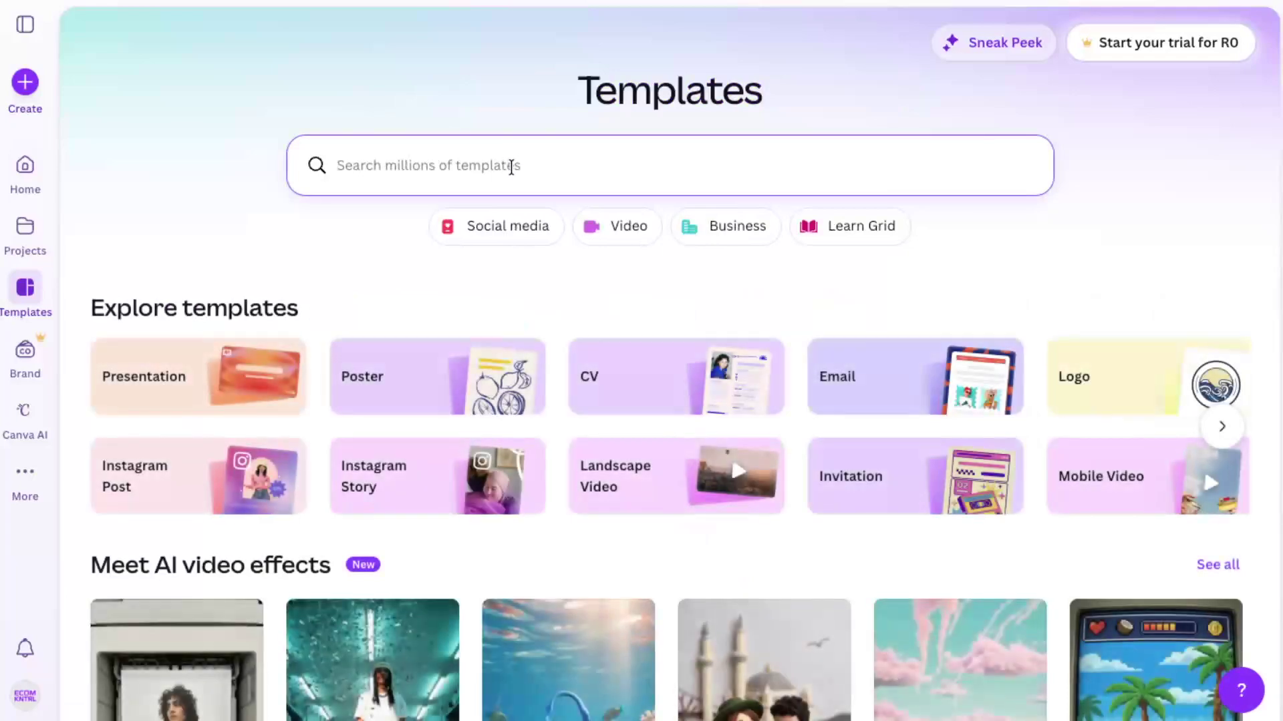
type("inst")
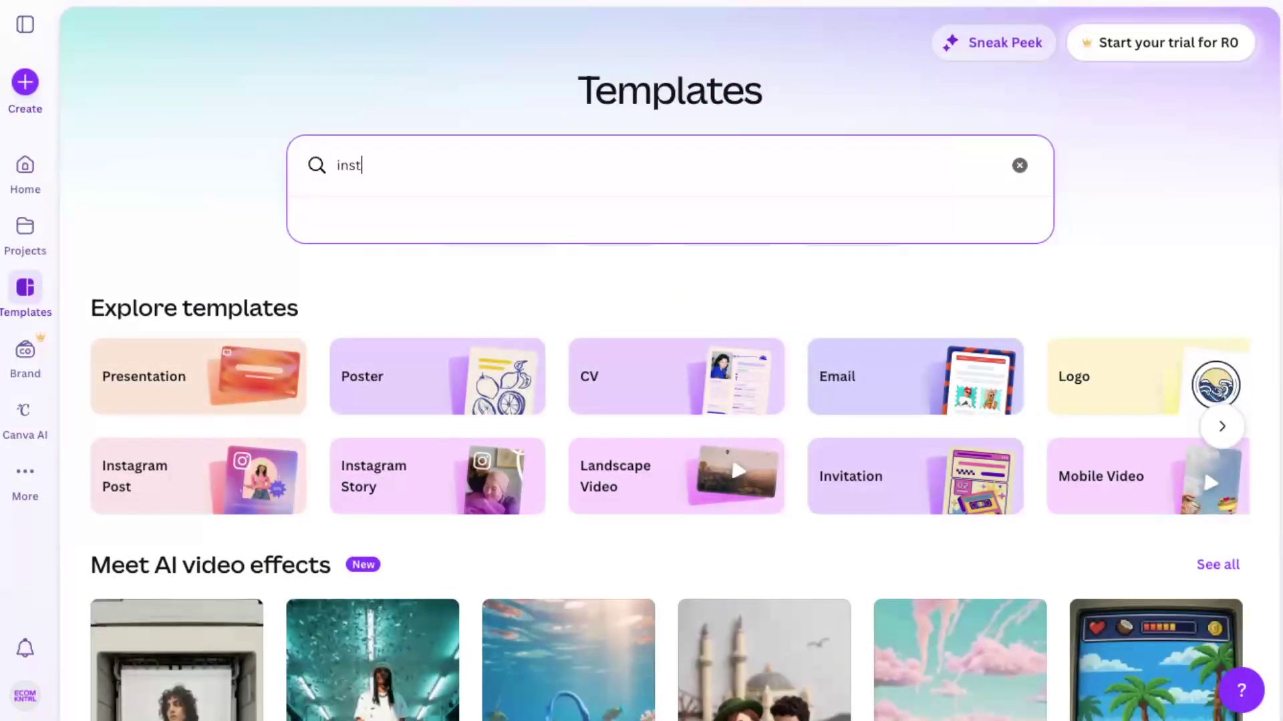
type("a")
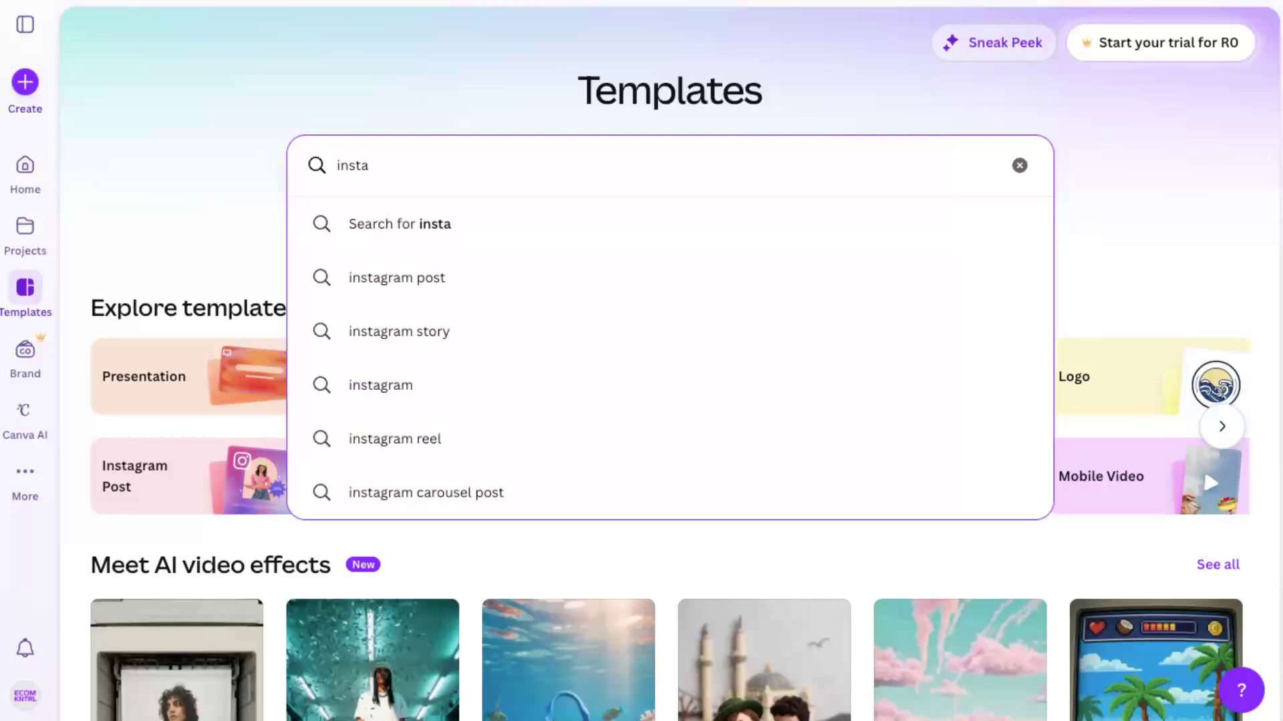
left_click(458, 280)
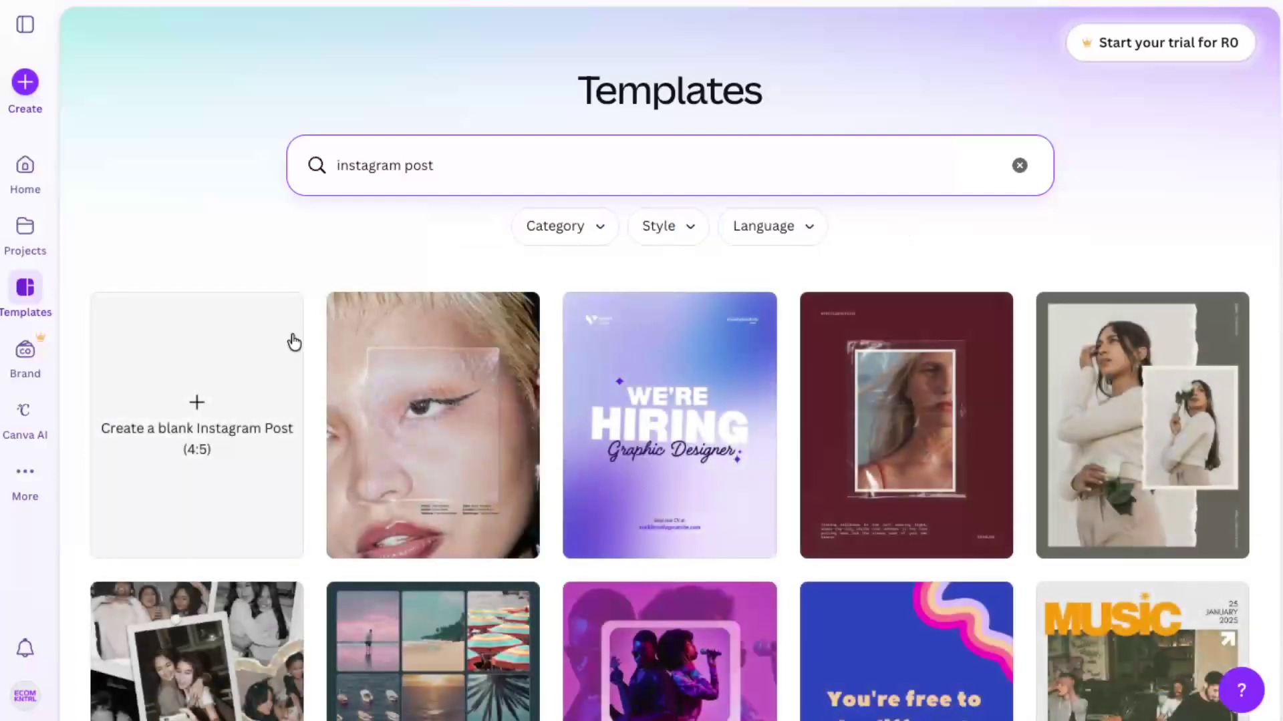
scroll(250, 355, "down", 3)
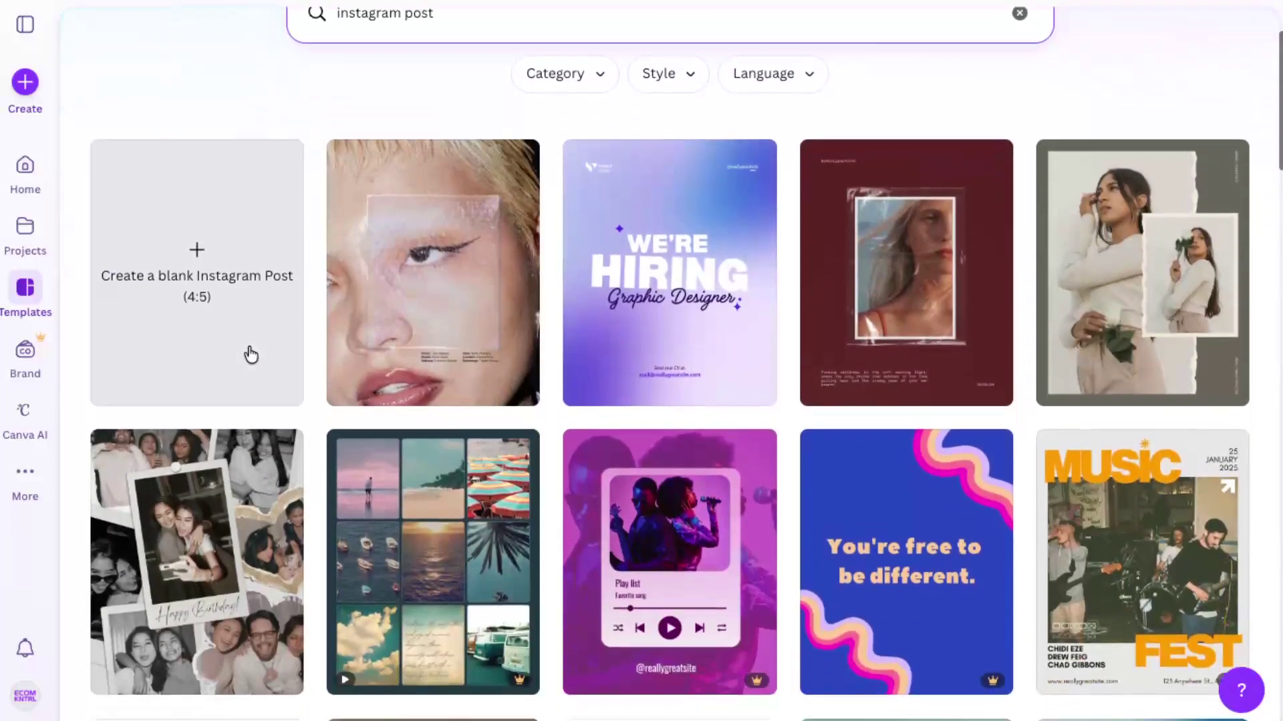
left_click(219, 249)
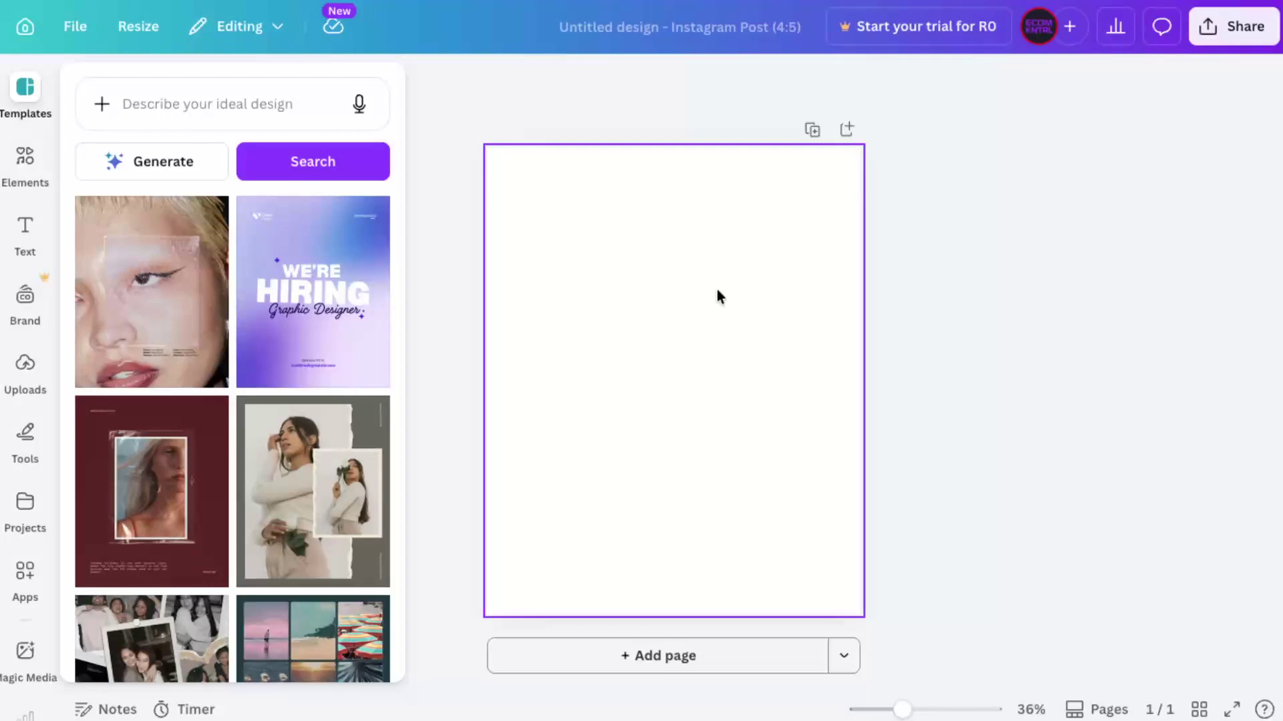
Open the element library and examine the lines, basic shapes, polygons and stars in the Shapes category.
left_click(749, 303)
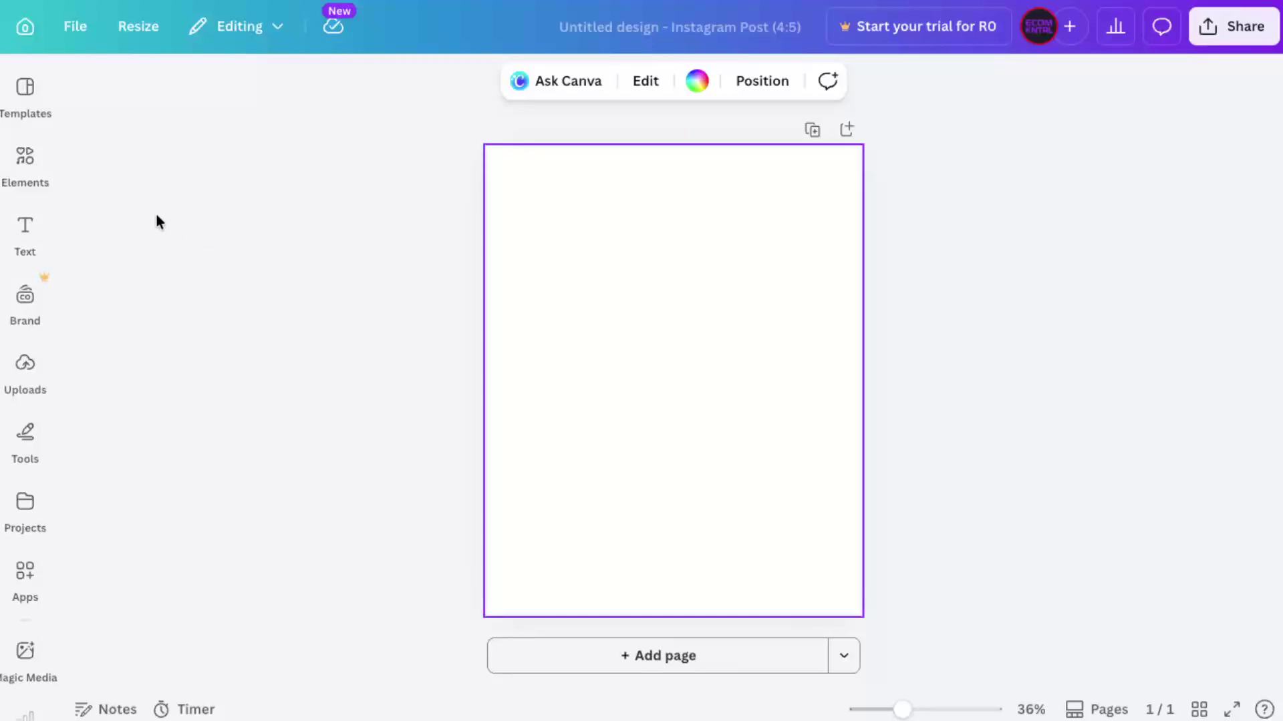
left_click(28, 171)
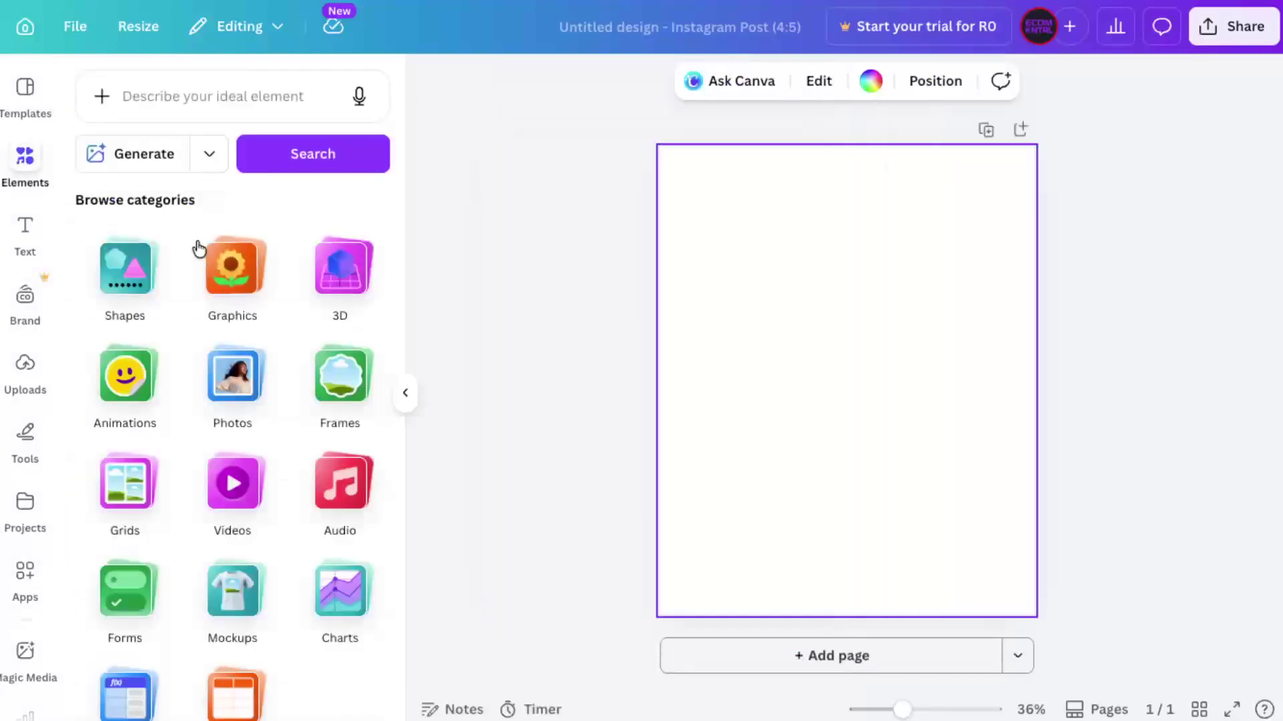
left_click(148, 299)
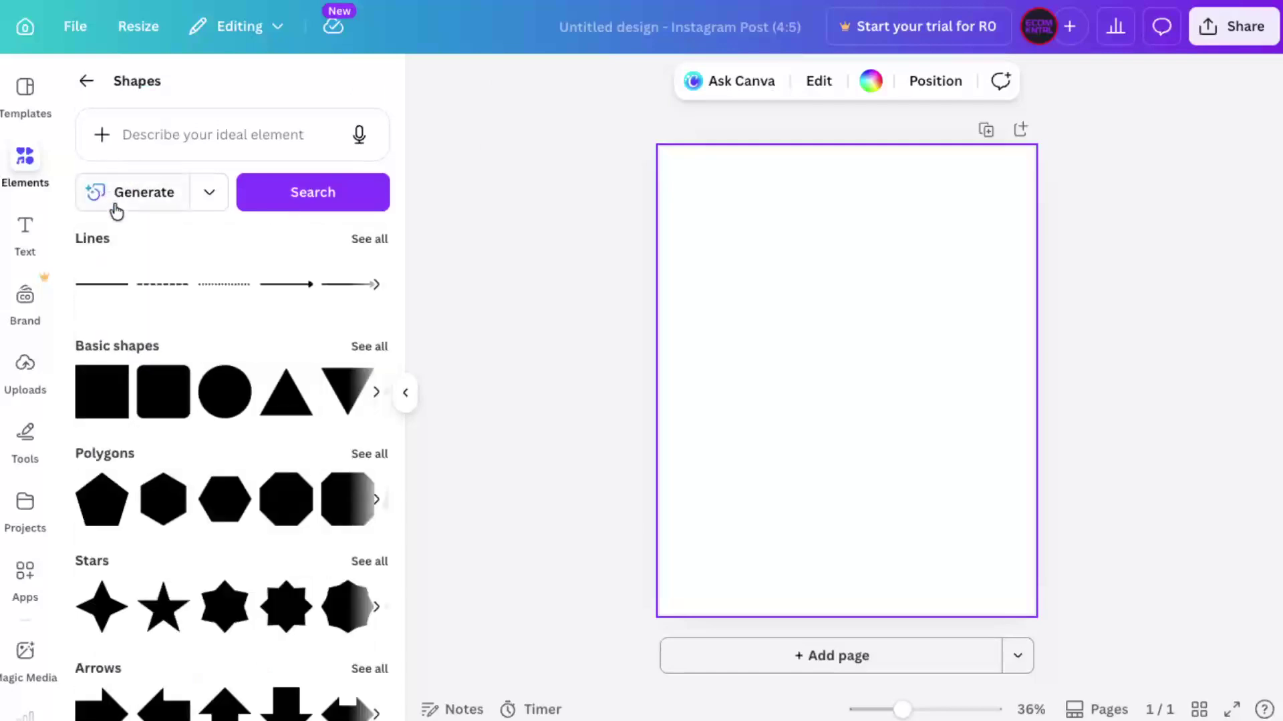
left_click(27, 157)
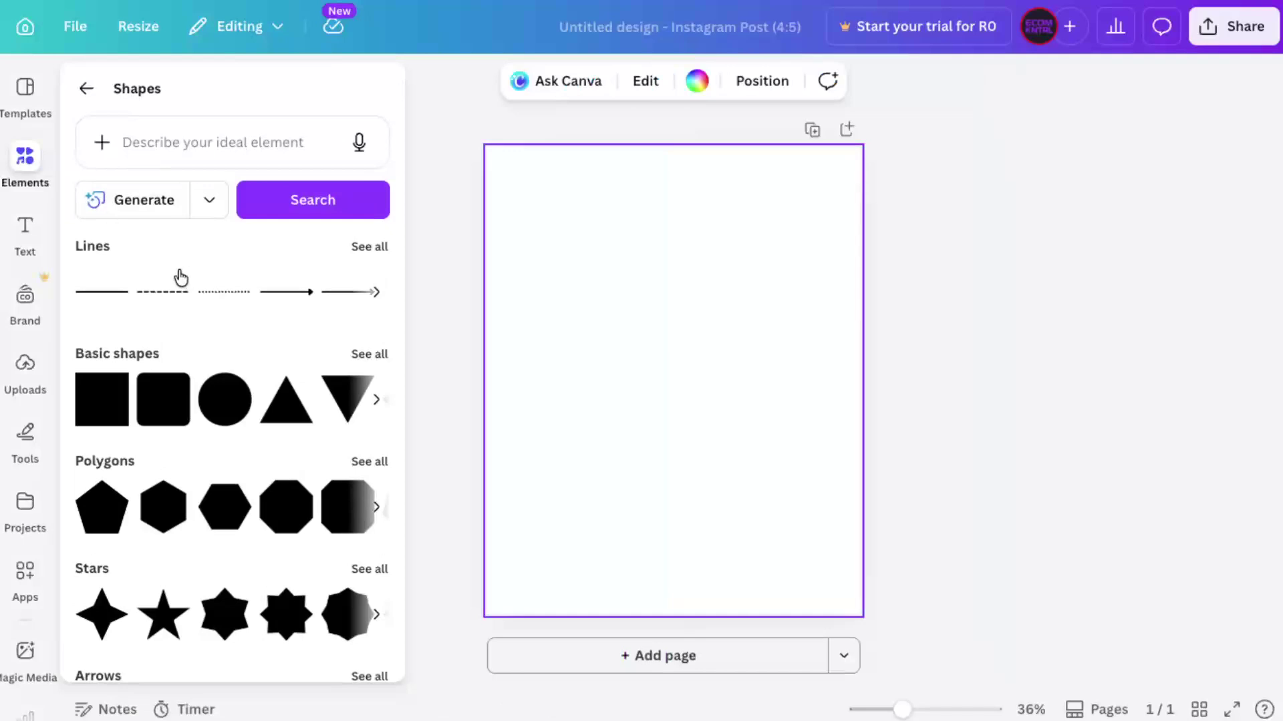
left_click(24, 172)
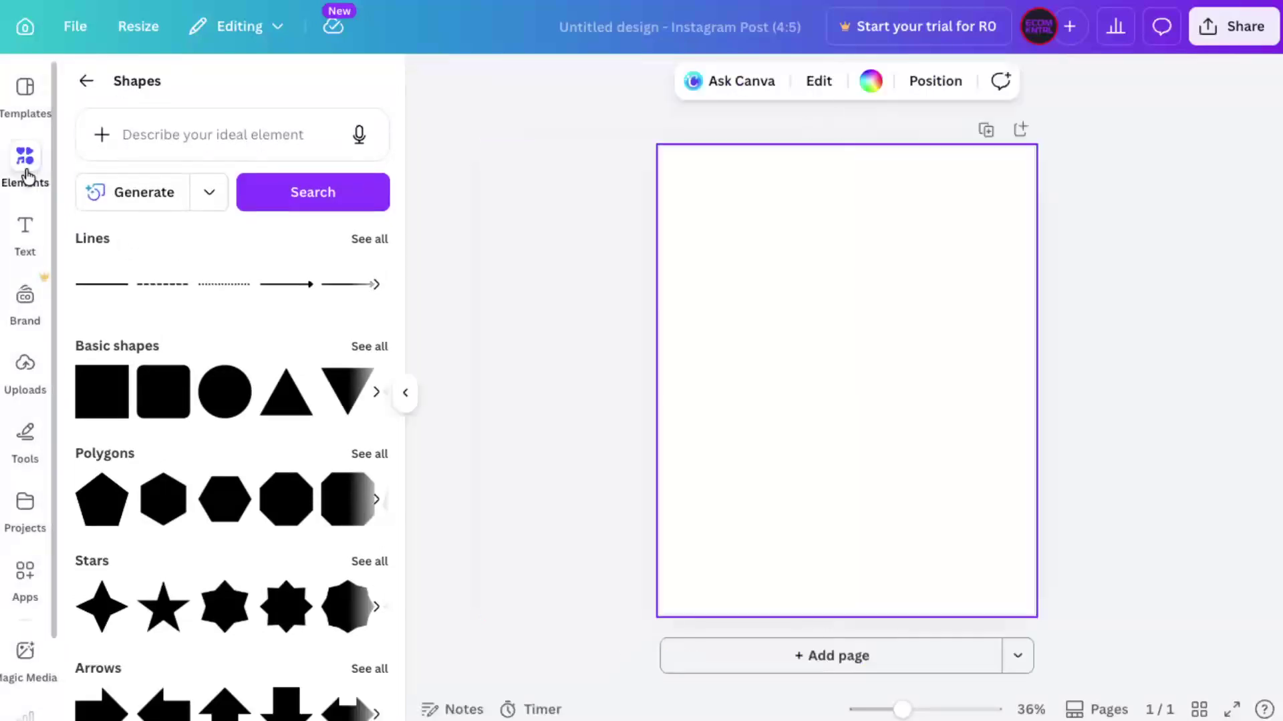
left_click(27, 230)
left_click(24, 174)
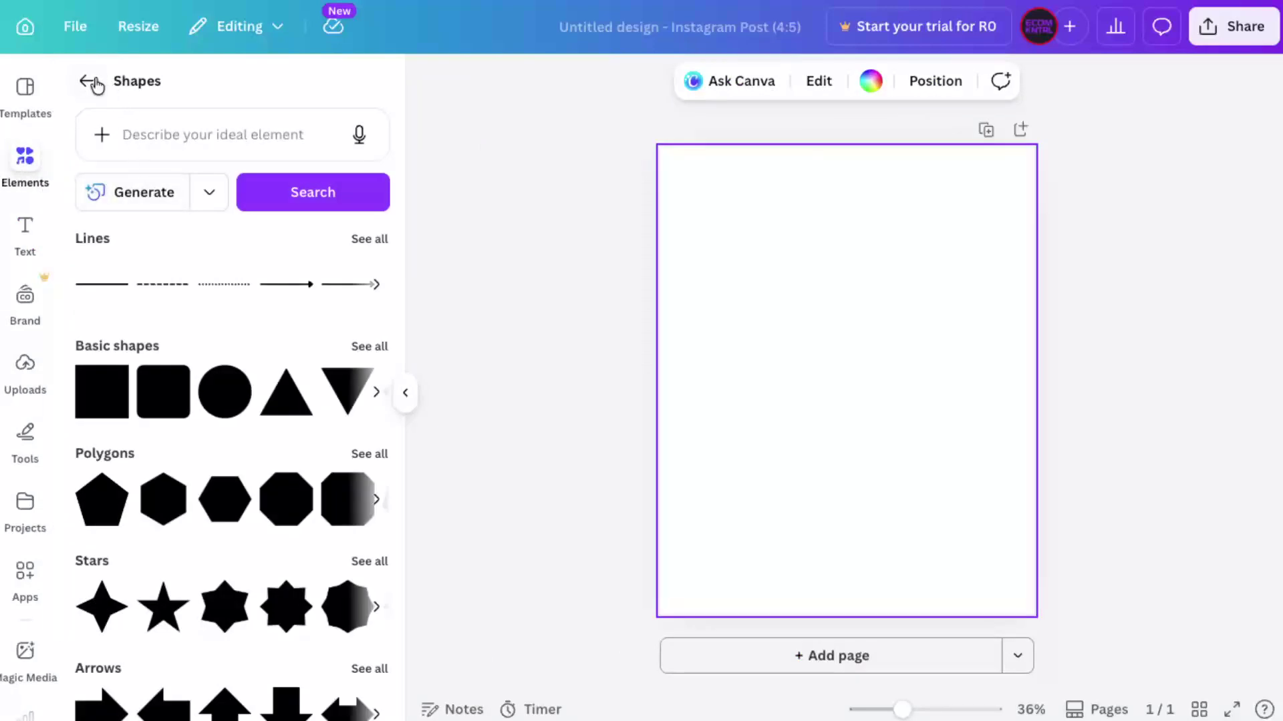
scroll(85, 75, "down", 1)
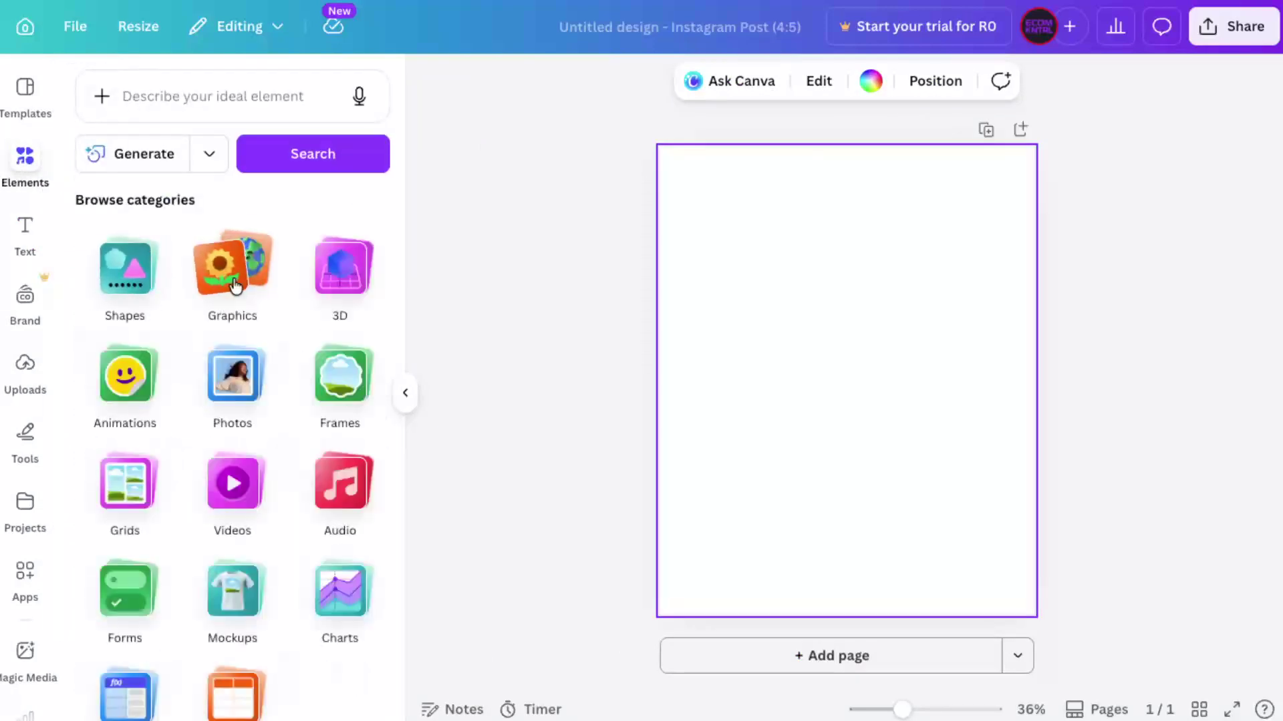
Look through the Graphics, 3D, Animations and Videos categories of the element library.
left_click(229, 269)
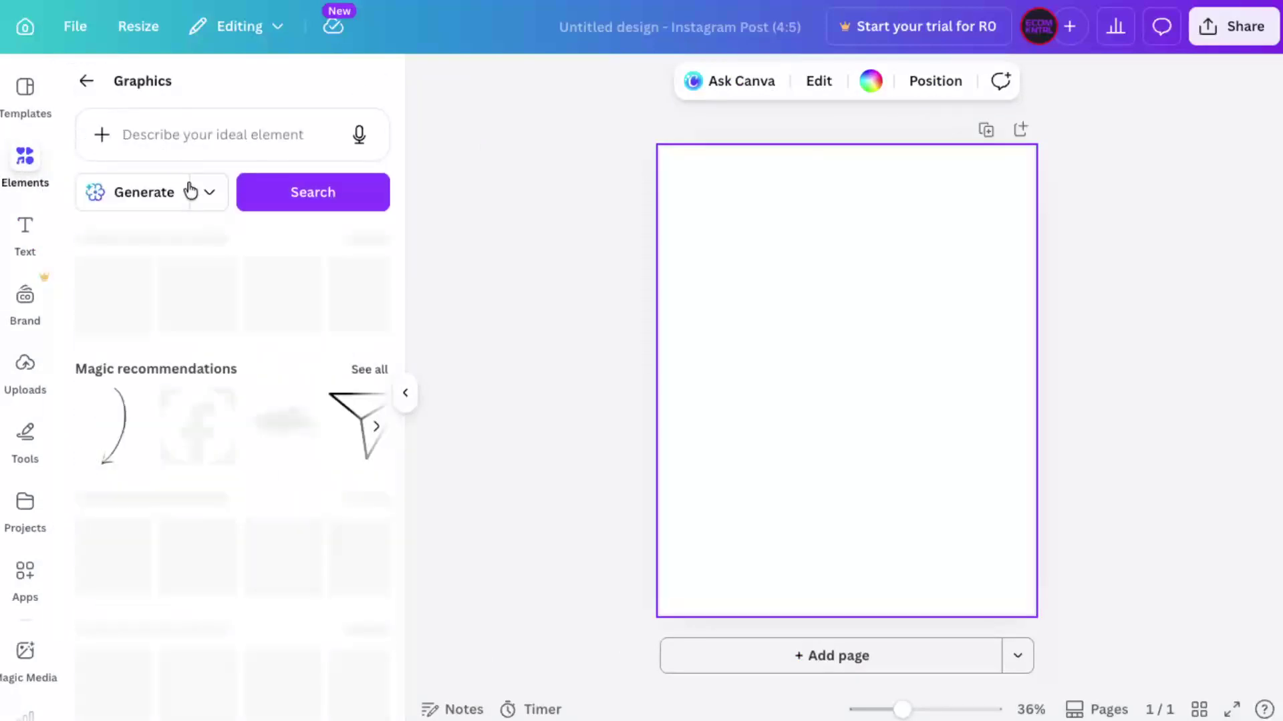
left_click(86, 81)
left_click(334, 275)
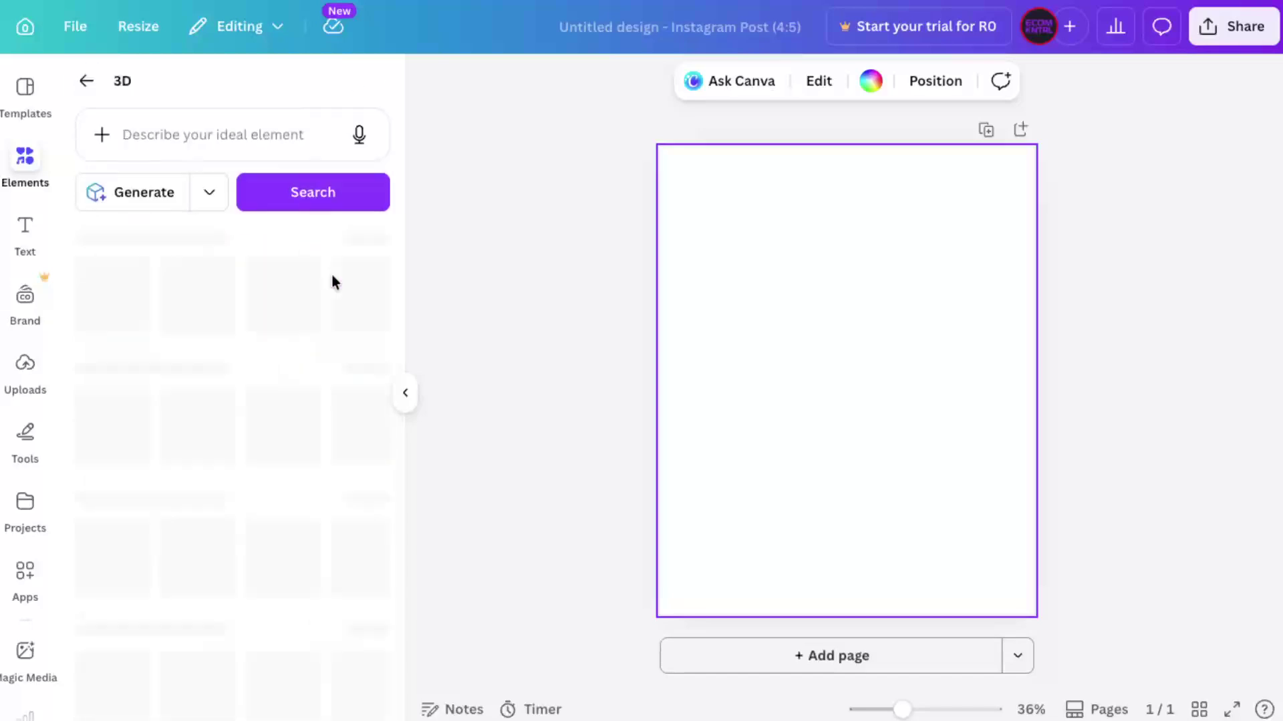
left_click(86, 81)
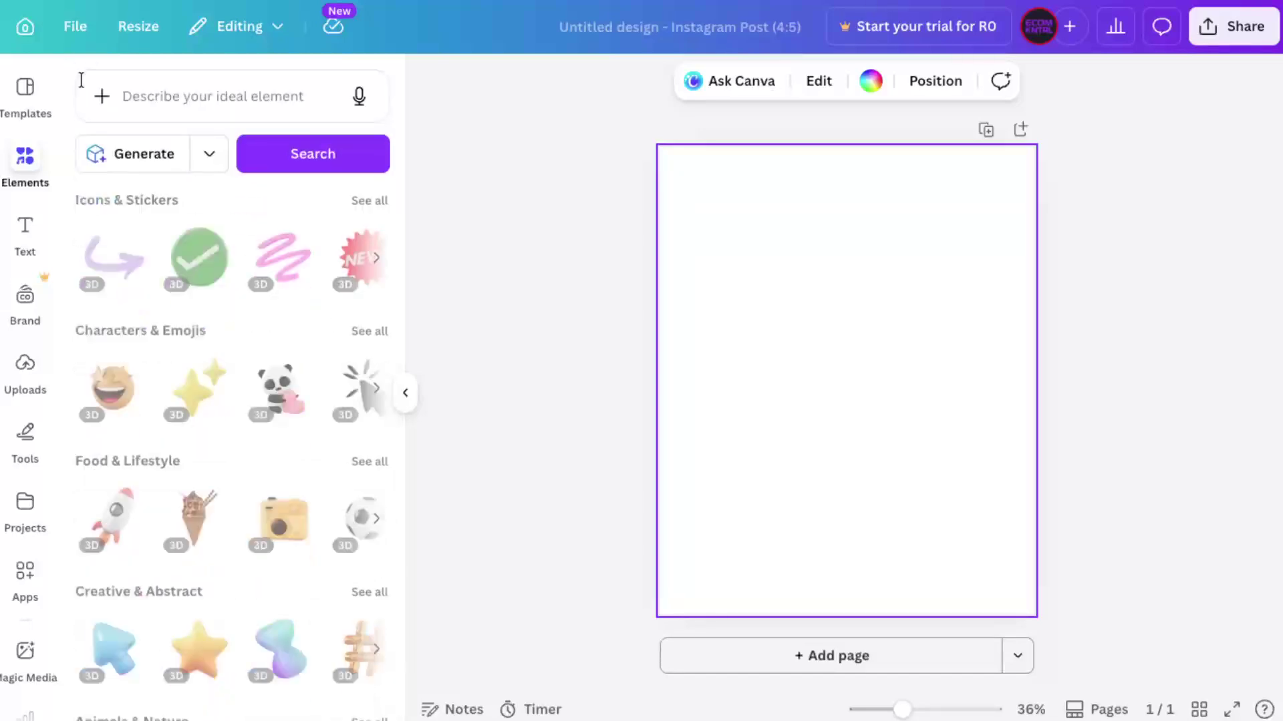
left_click(123, 377)
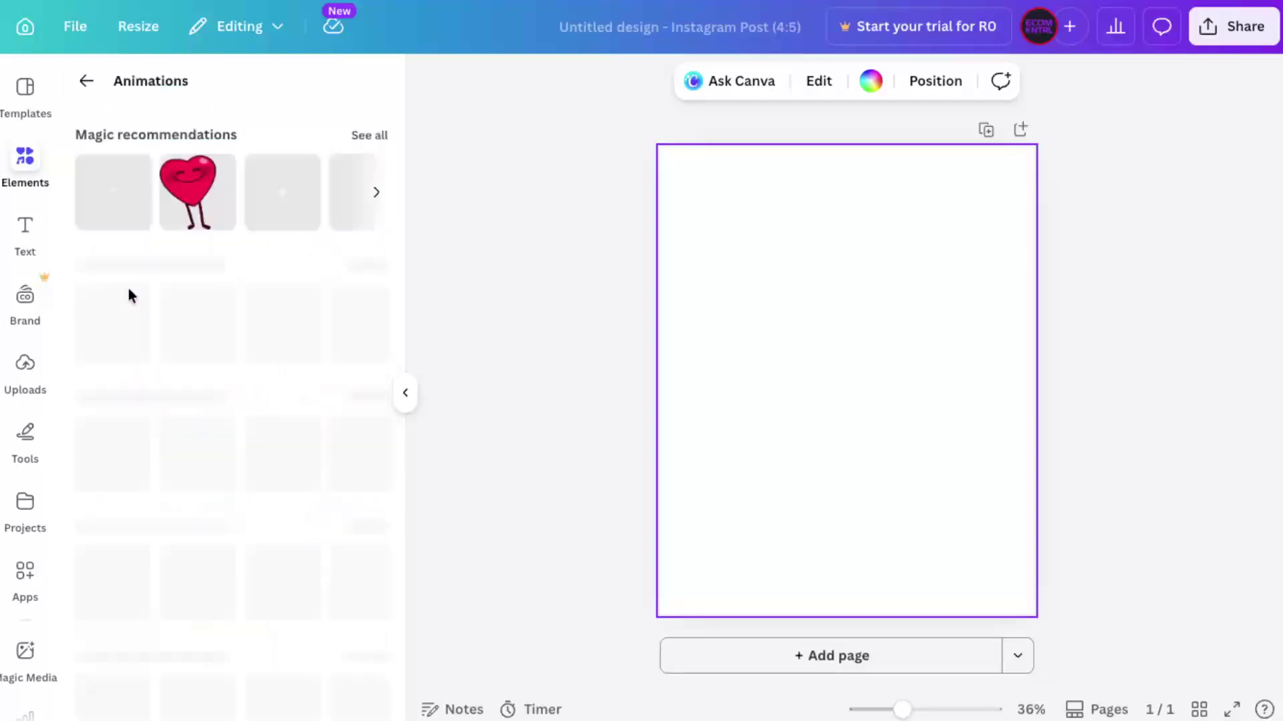
left_click(86, 81)
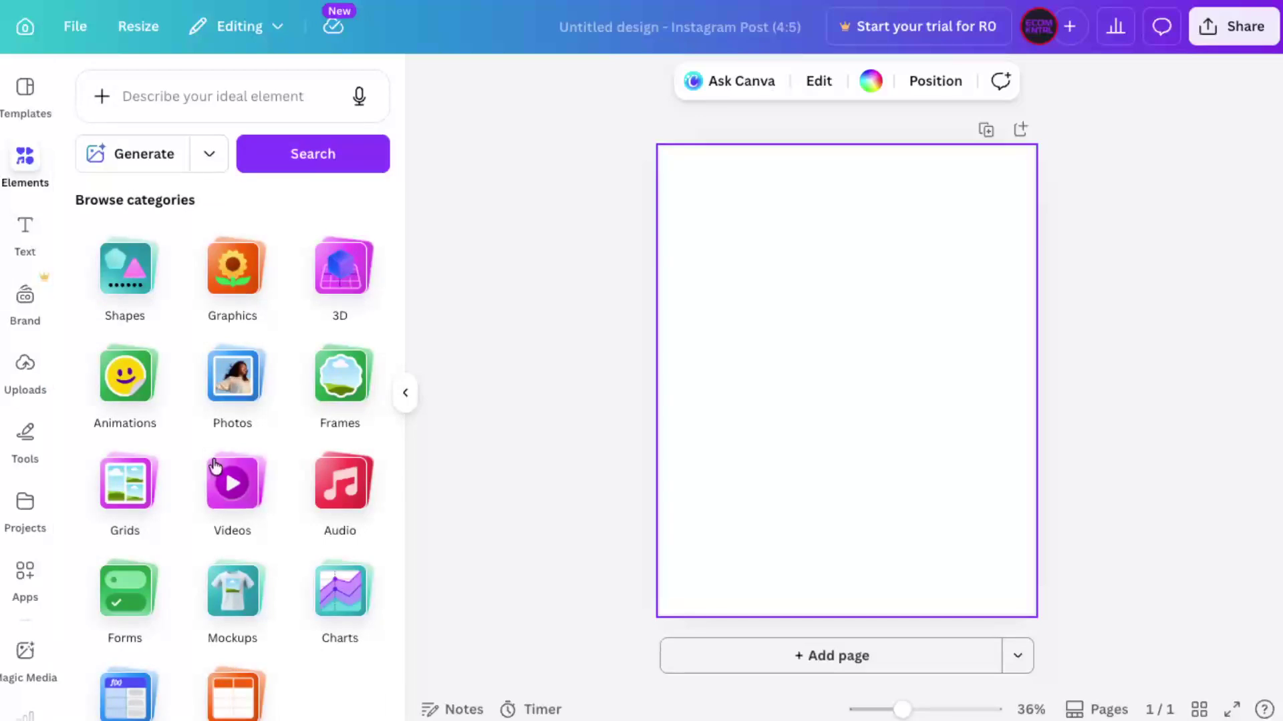
left_click(251, 522)
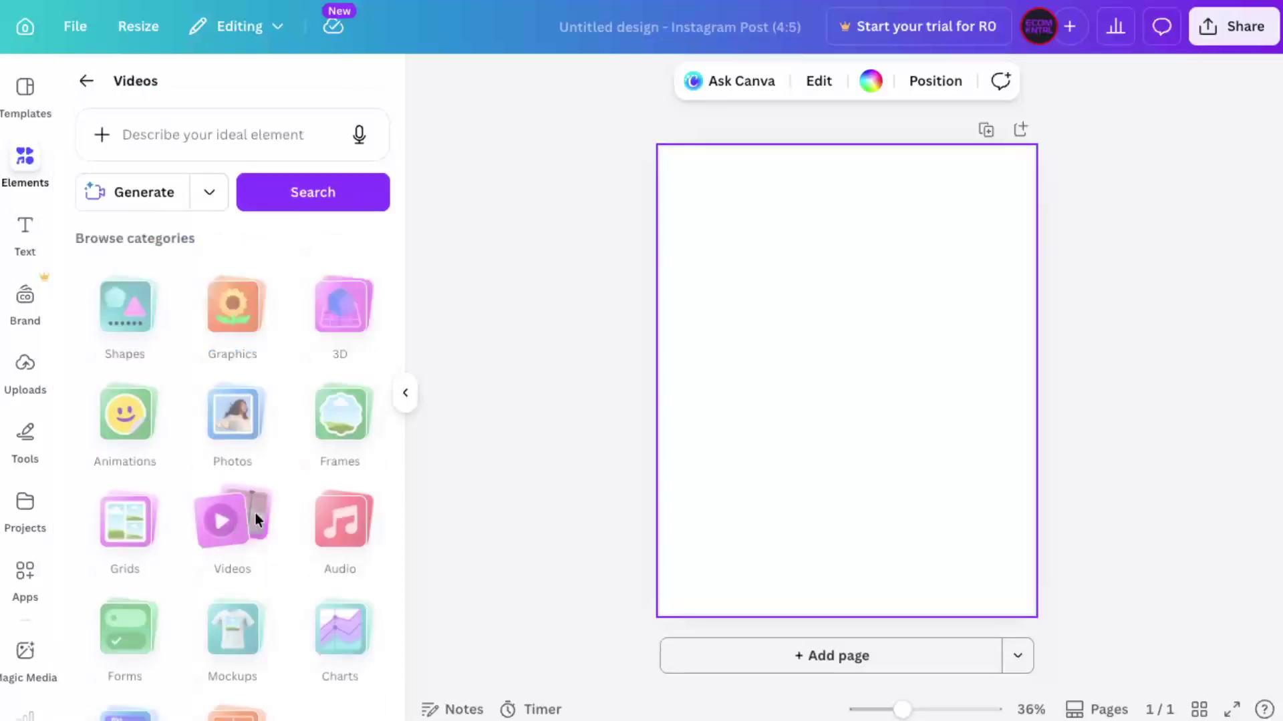
left_click(87, 83)
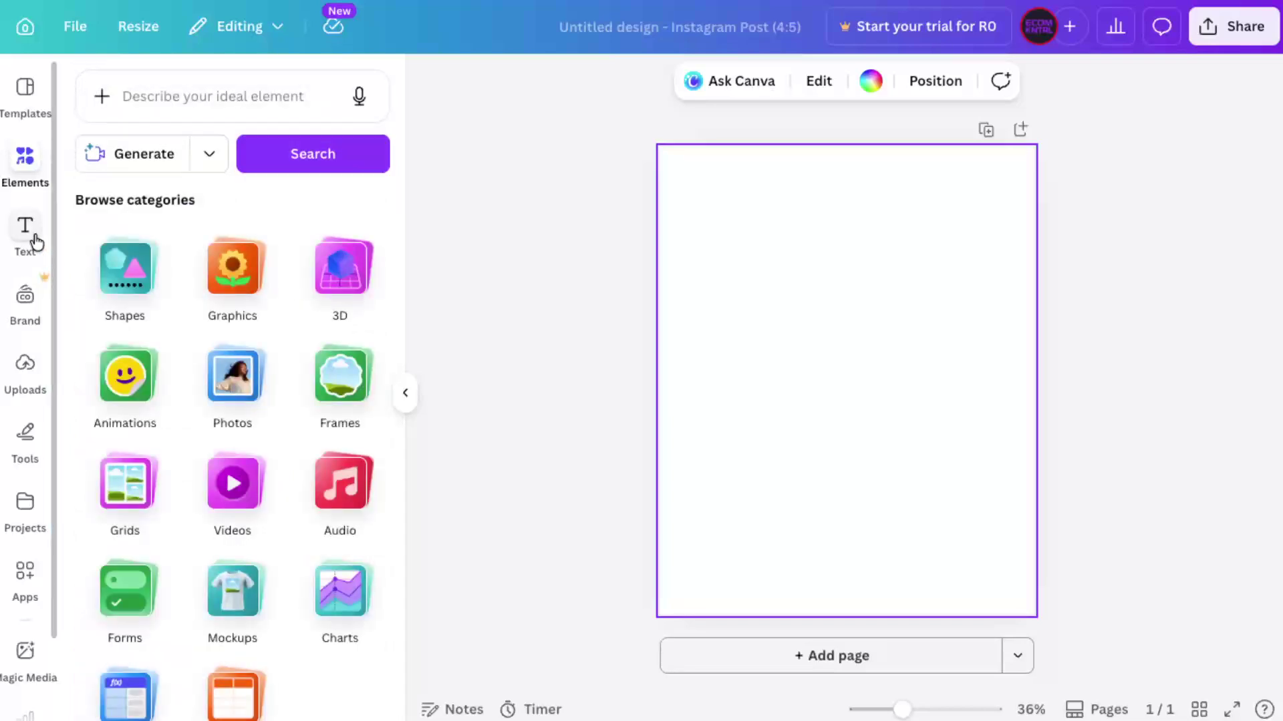
Examine the default text styles, text apps and font combinations, as well as the options for uploading files.
left_click(34, 246)
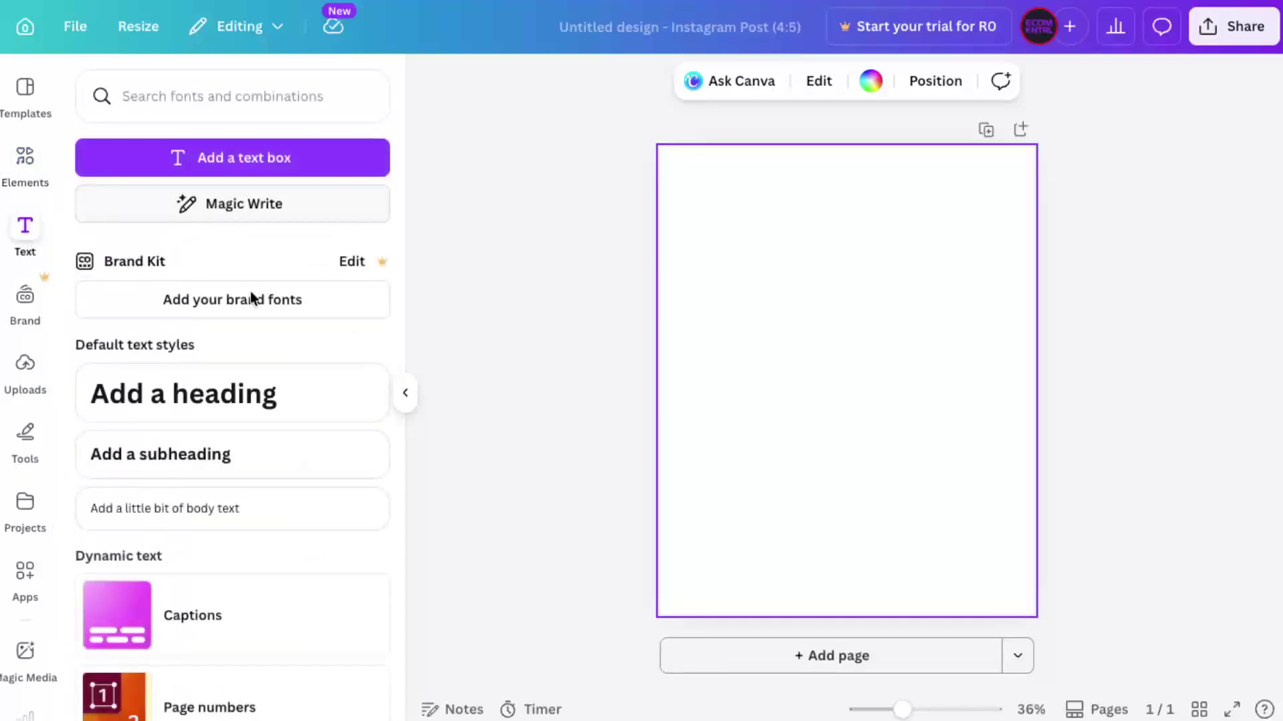
scroll(260, 452, "down", 4)
scroll(264, 457, "down", 2)
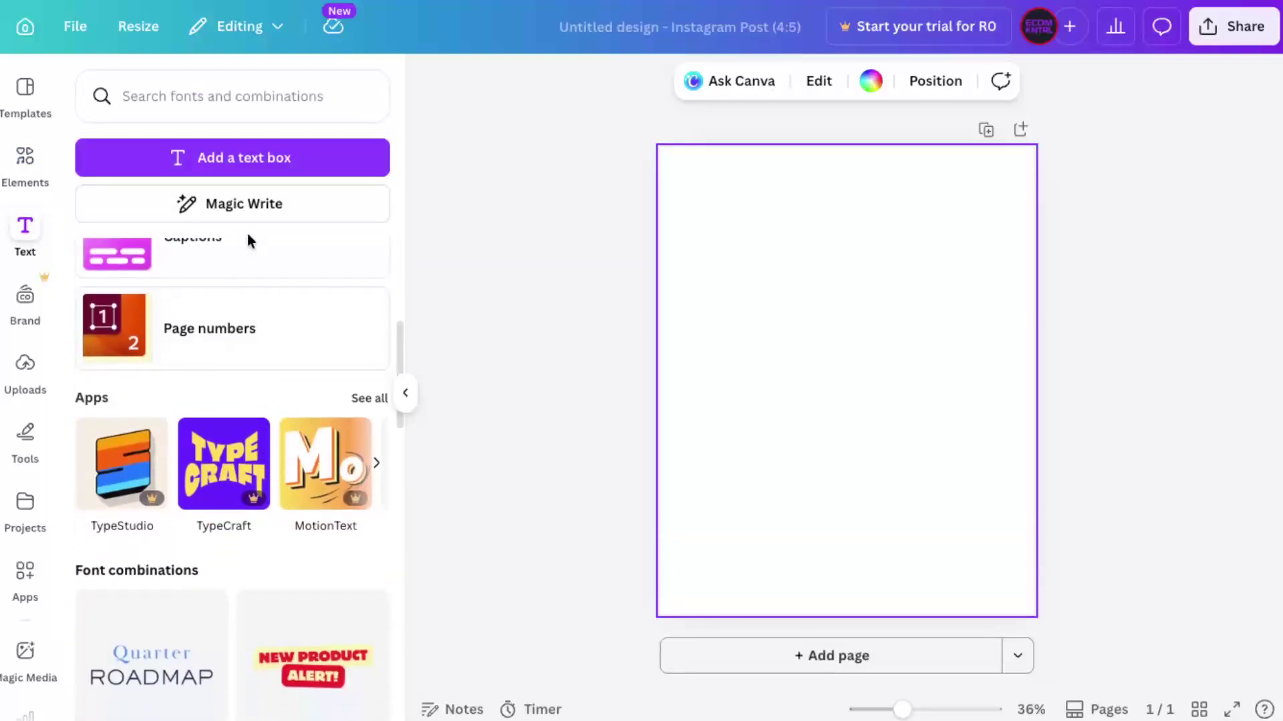
scroll(281, 352, "down", 10)
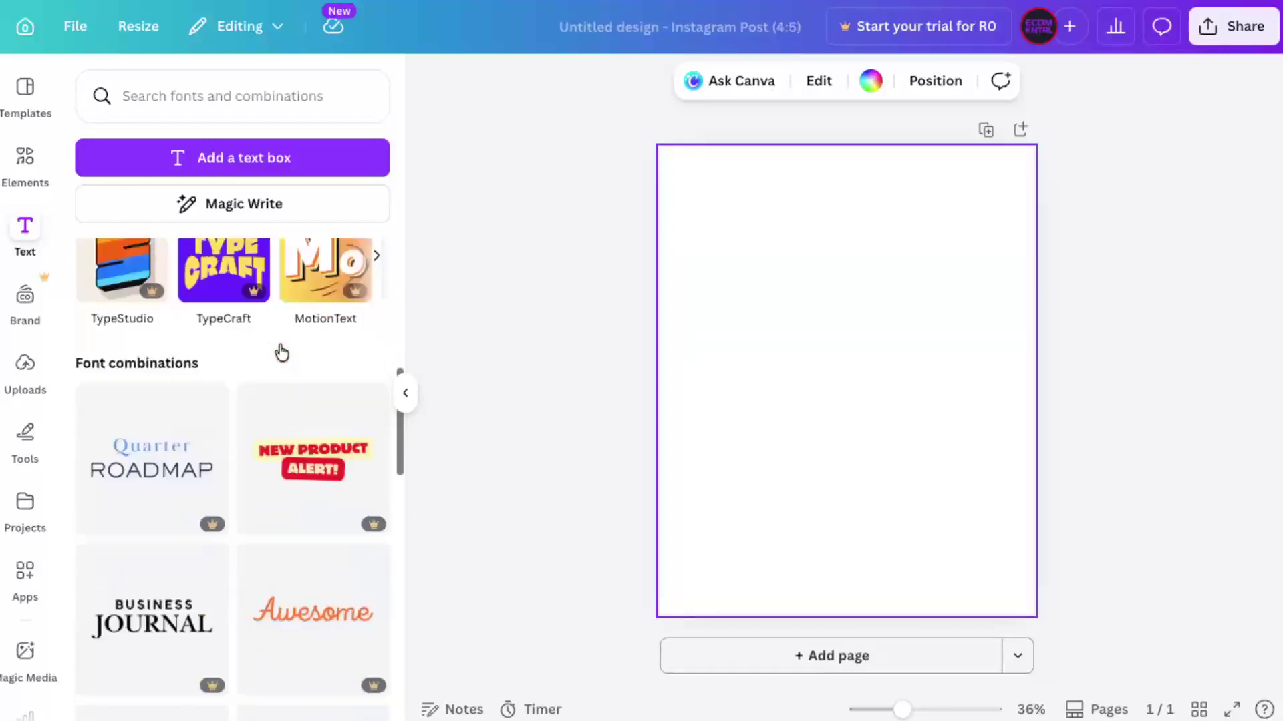
scroll(281, 352, "down", 12)
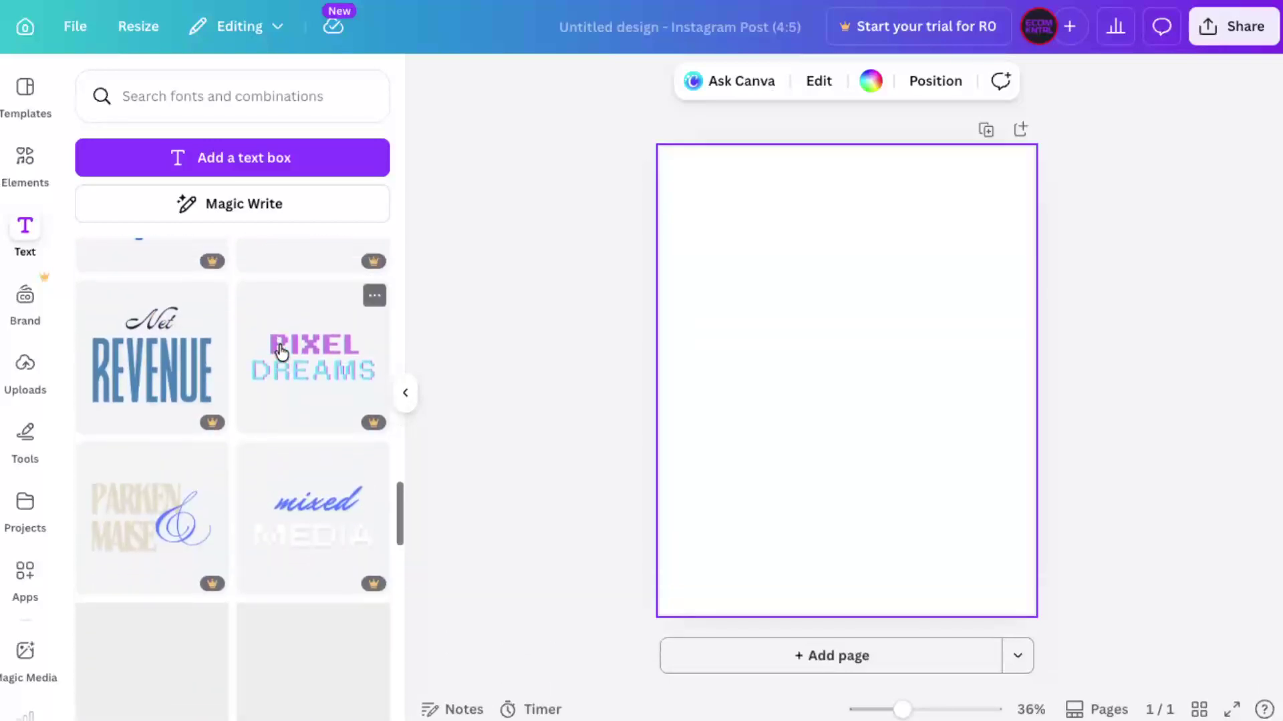
scroll(279, 348, "up", 20)
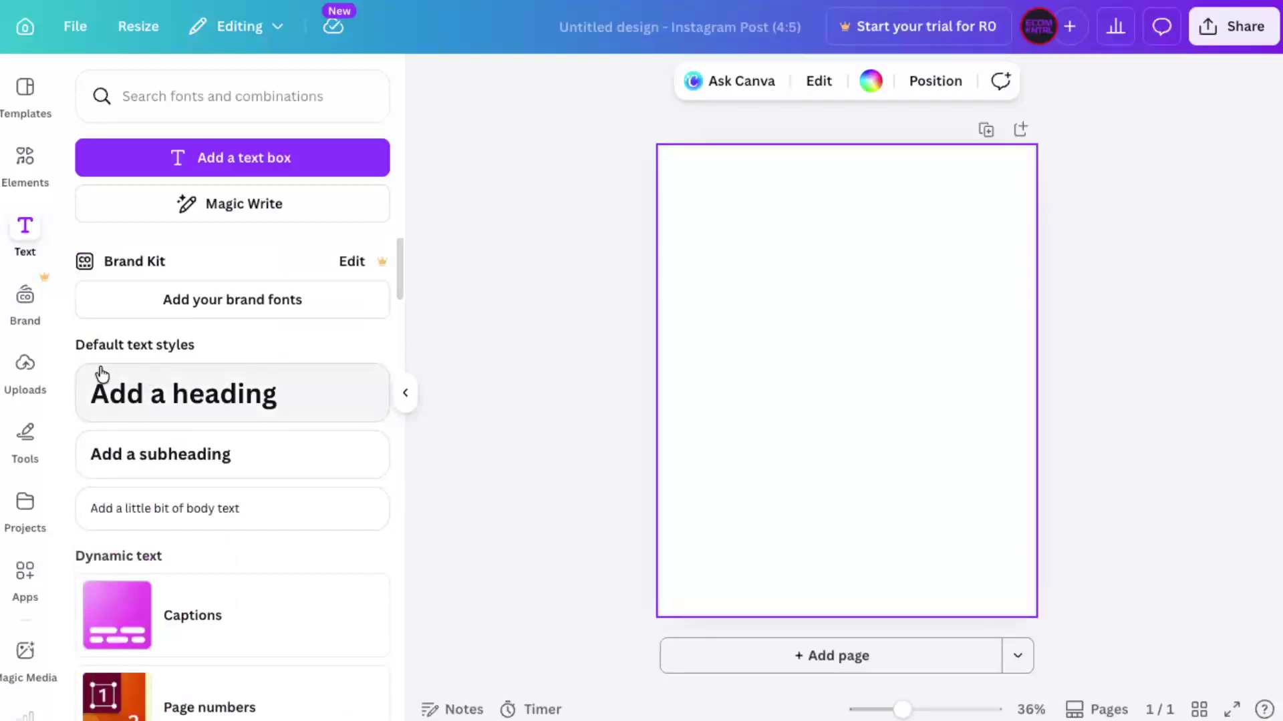
left_click(37, 374)
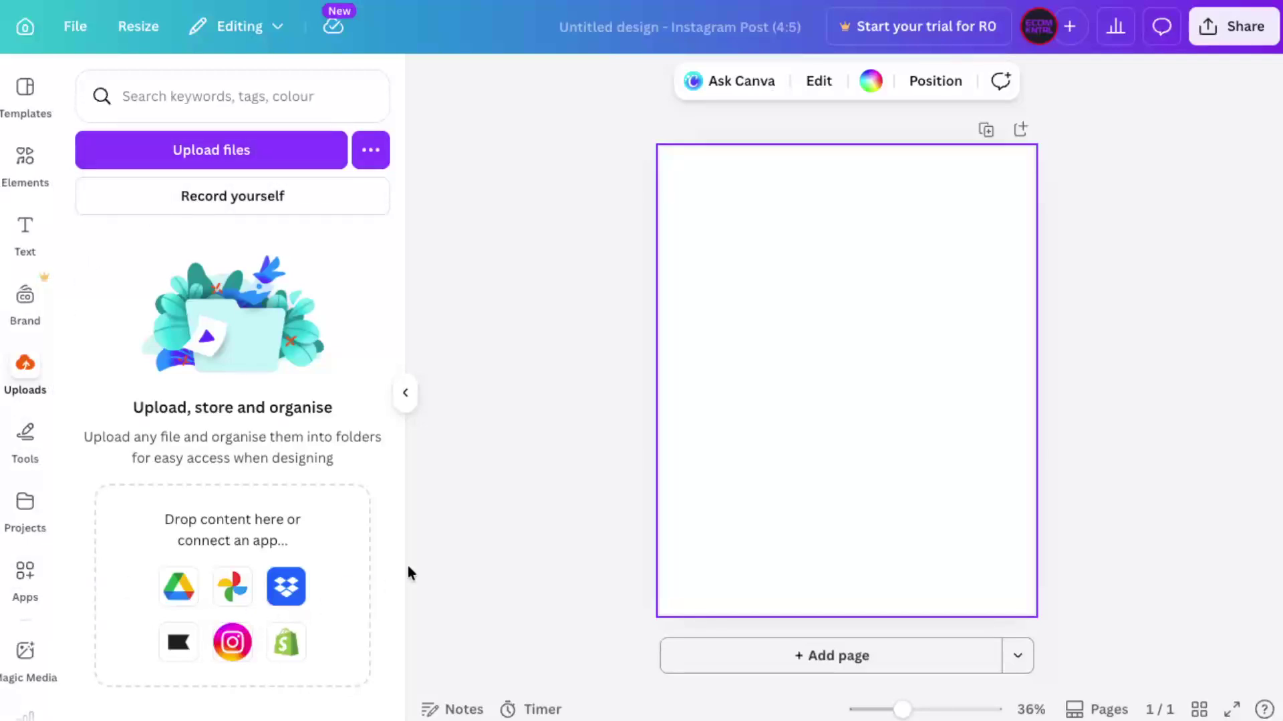
Add a text element in the default heading style to the blank page.
left_click(526, 471)
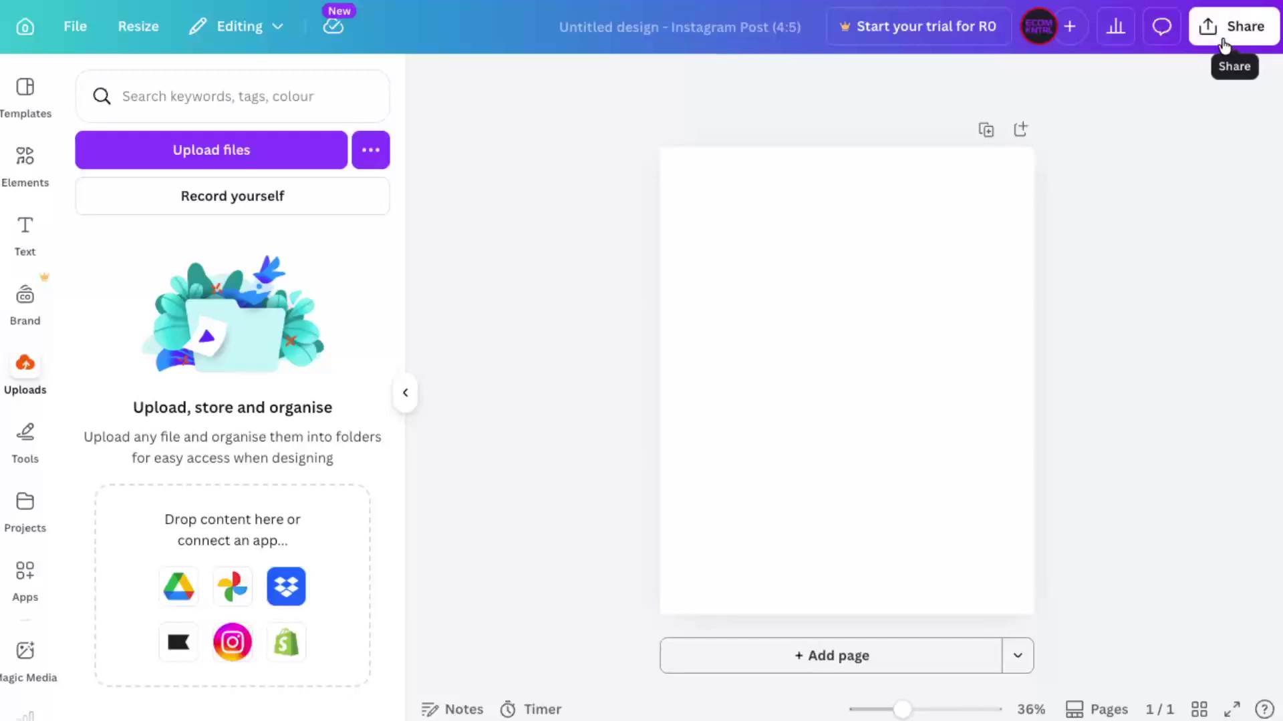
left_click(23, 261)
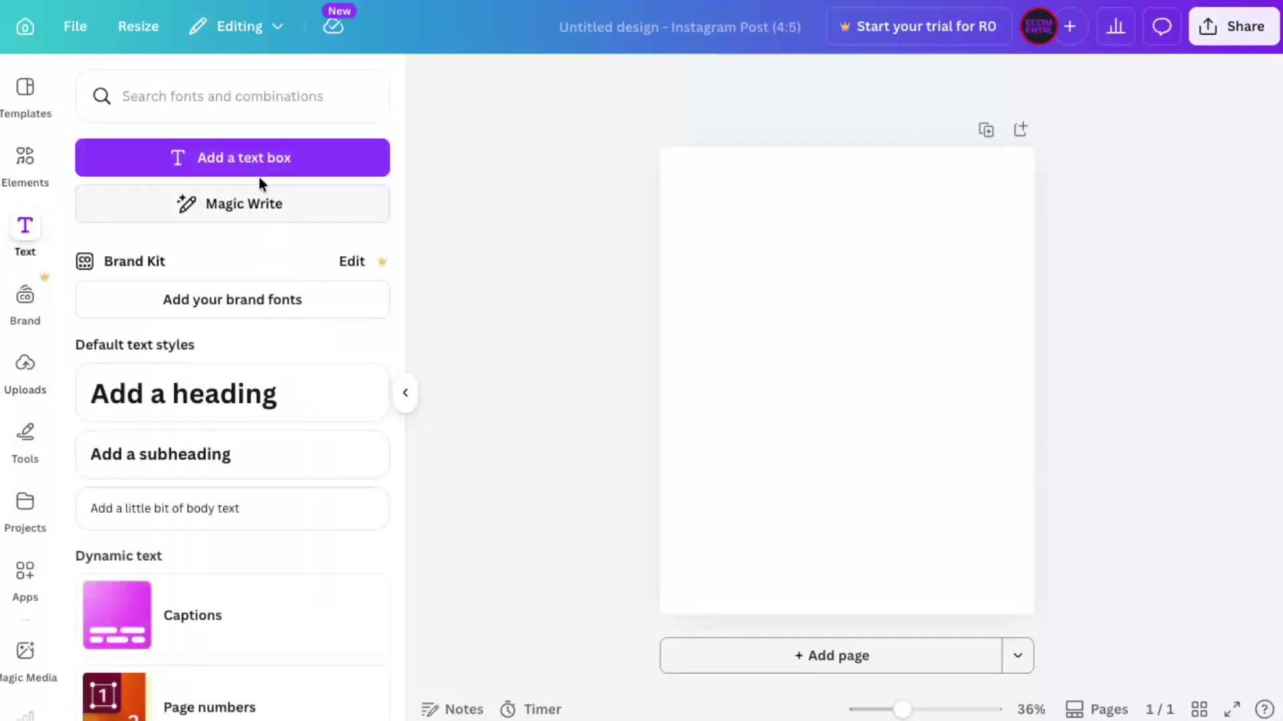
left_click(225, 381)
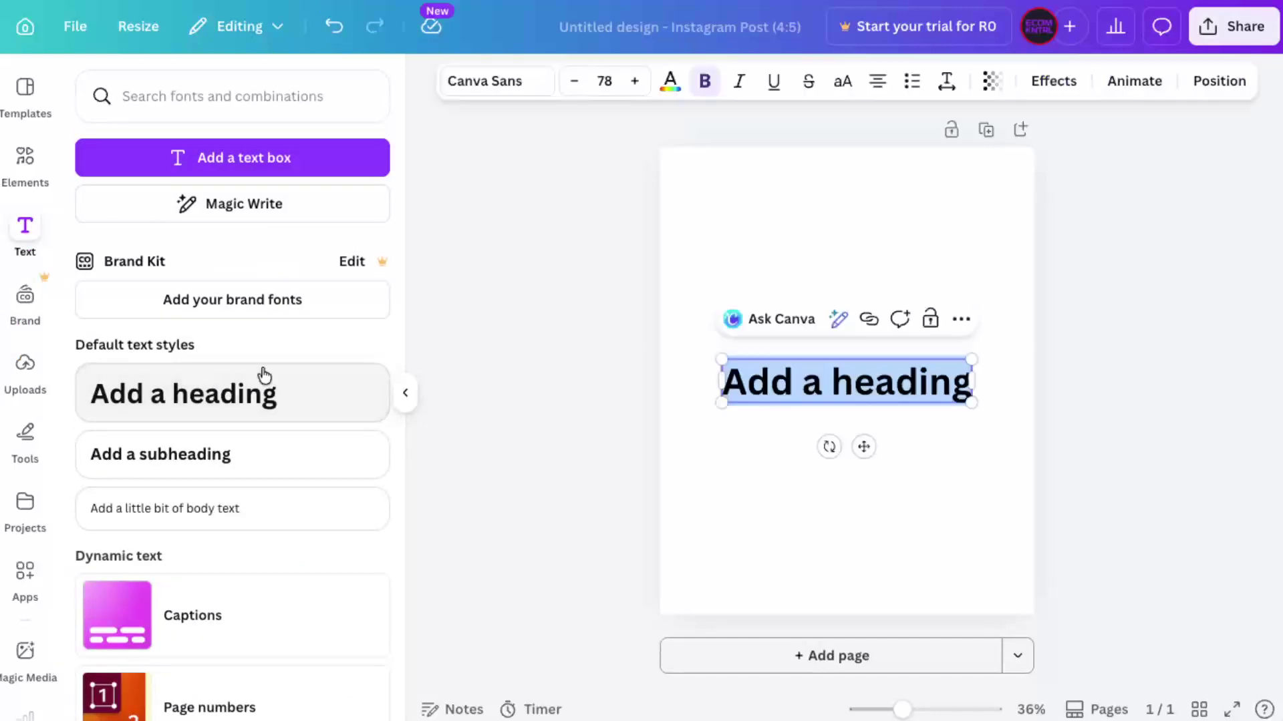
Open the download settings for the design and choose PNG as the file type.
left_click(1232, 20)
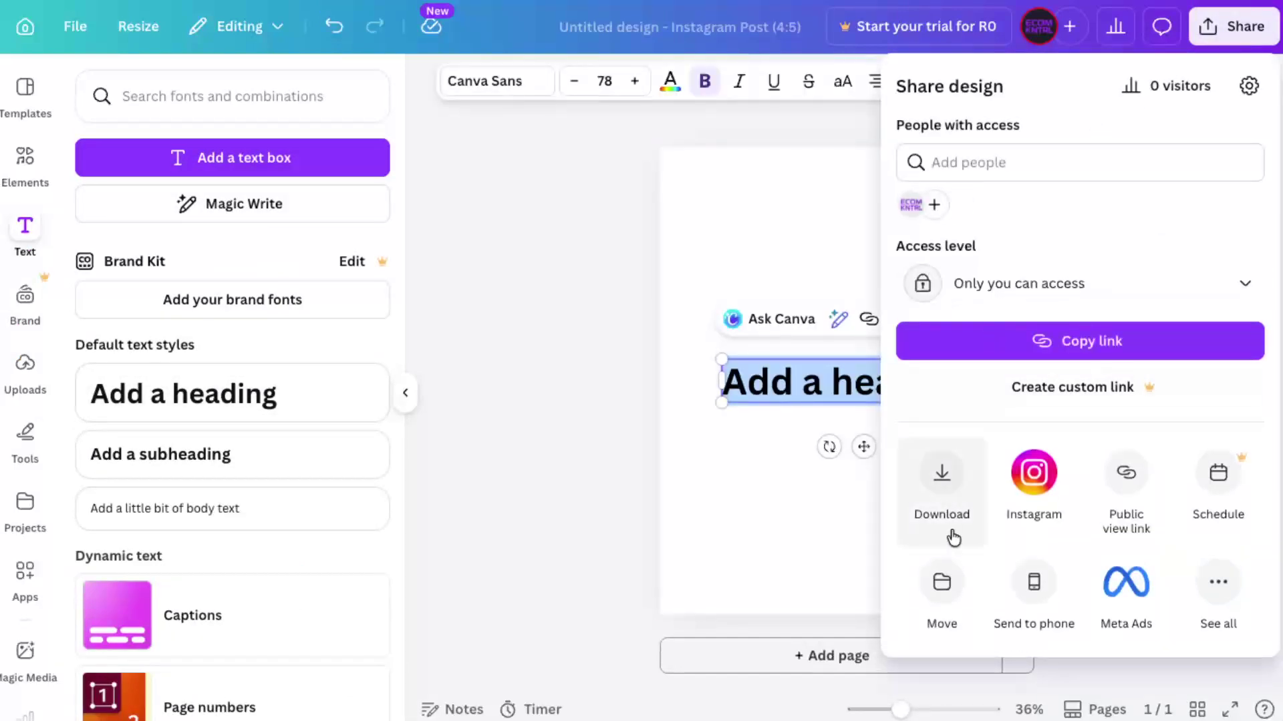
left_click(944, 485)
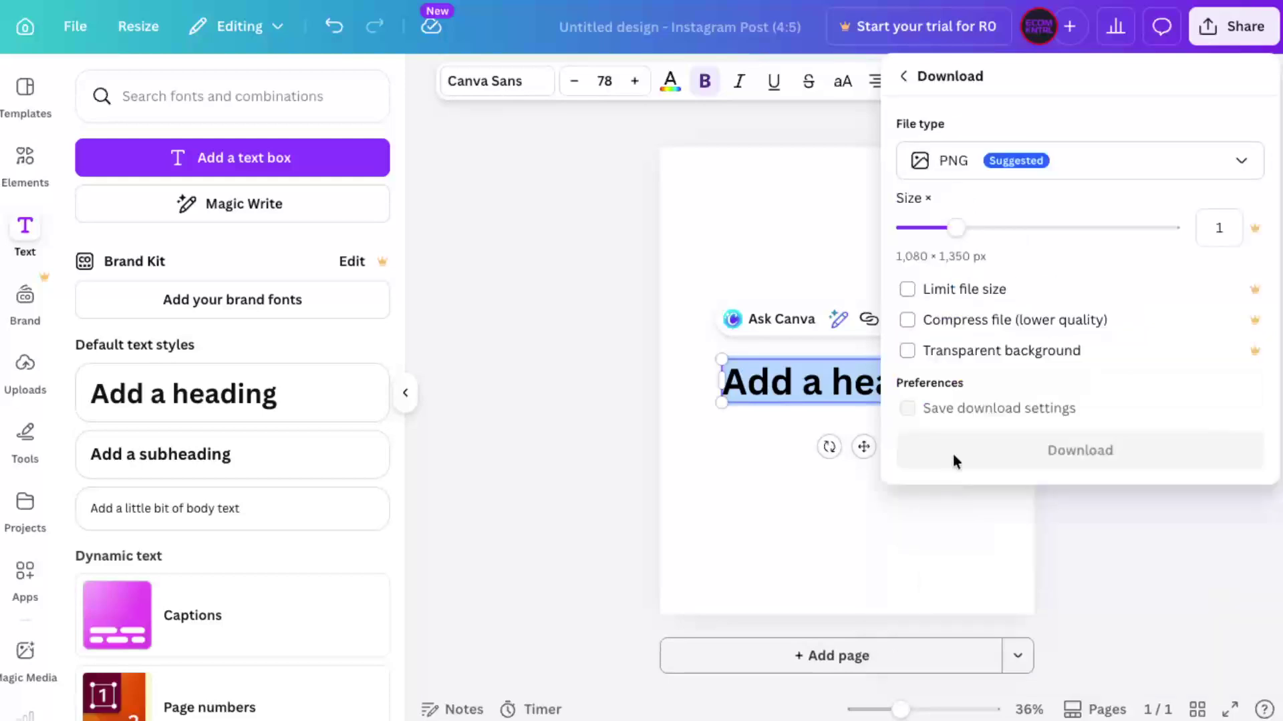
left_click(1106, 165)
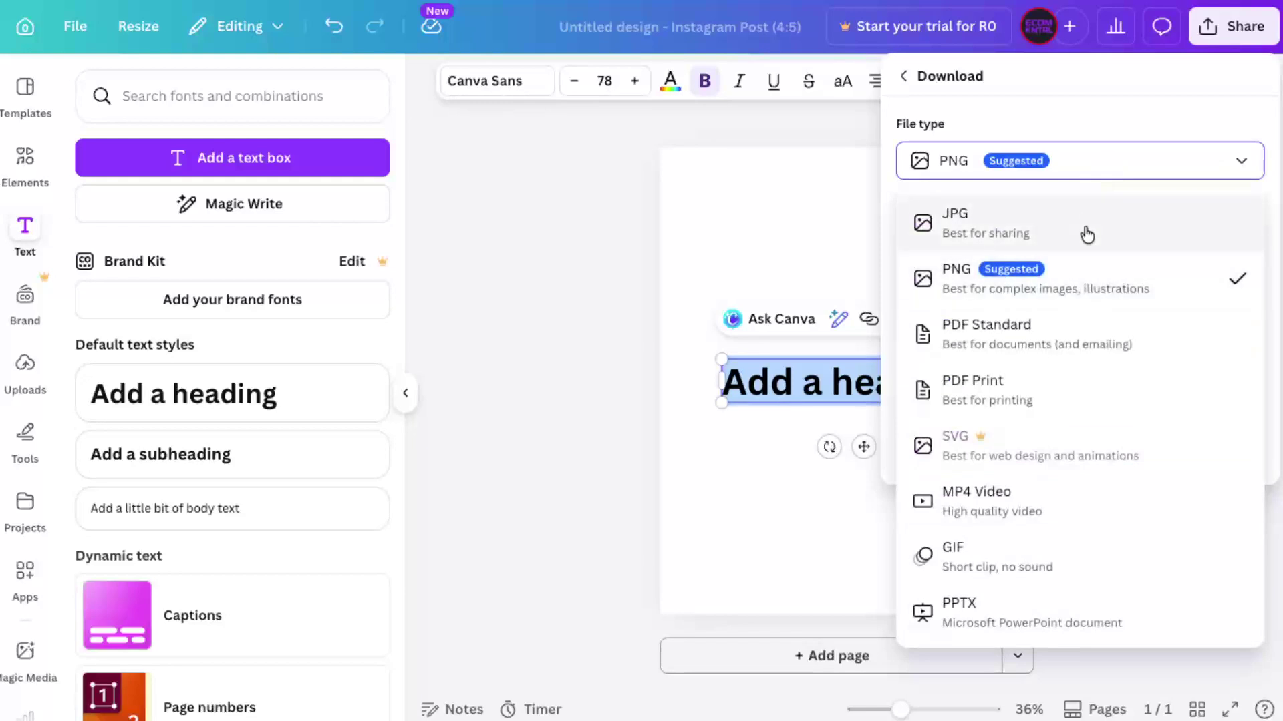
left_click(1074, 286)
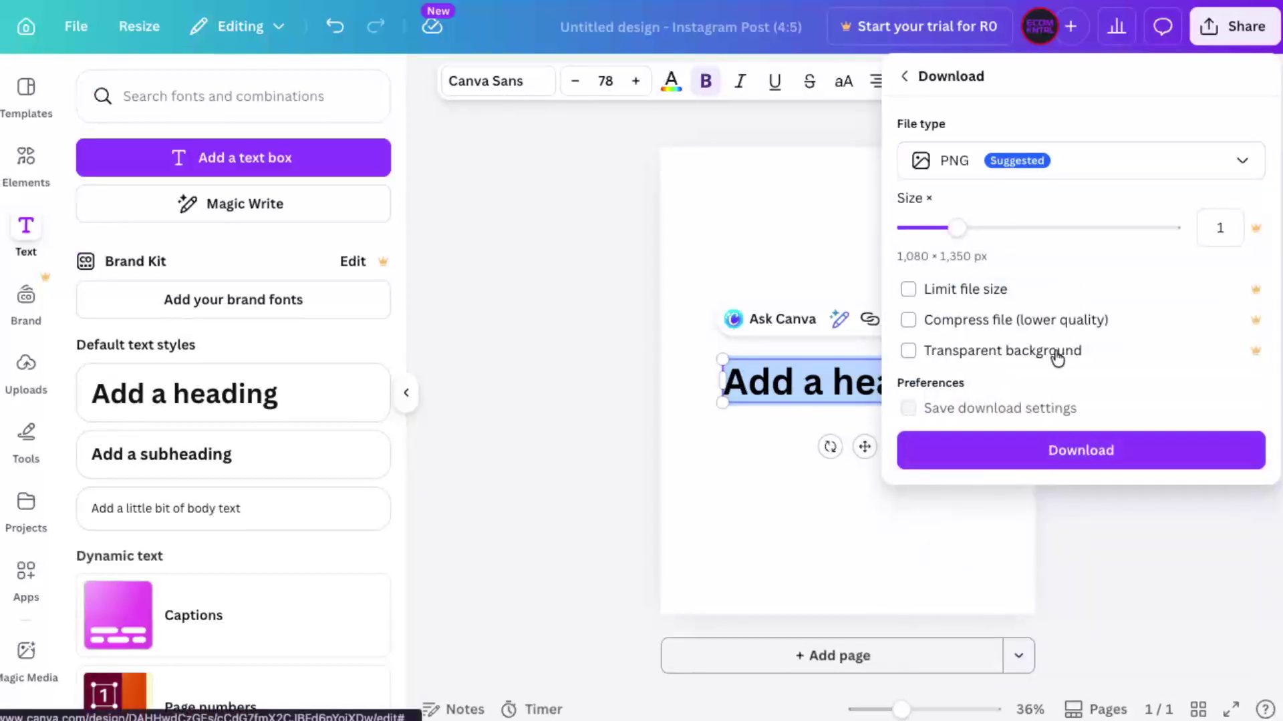